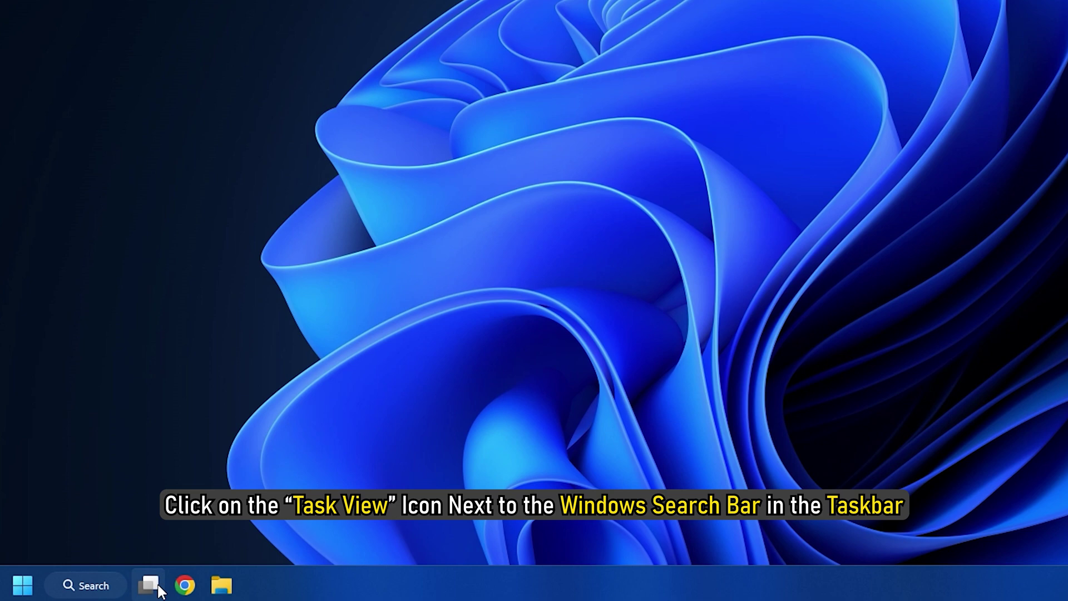
- Show the virtual desktop overview from the taskbar's Task View icon
click(151, 585)
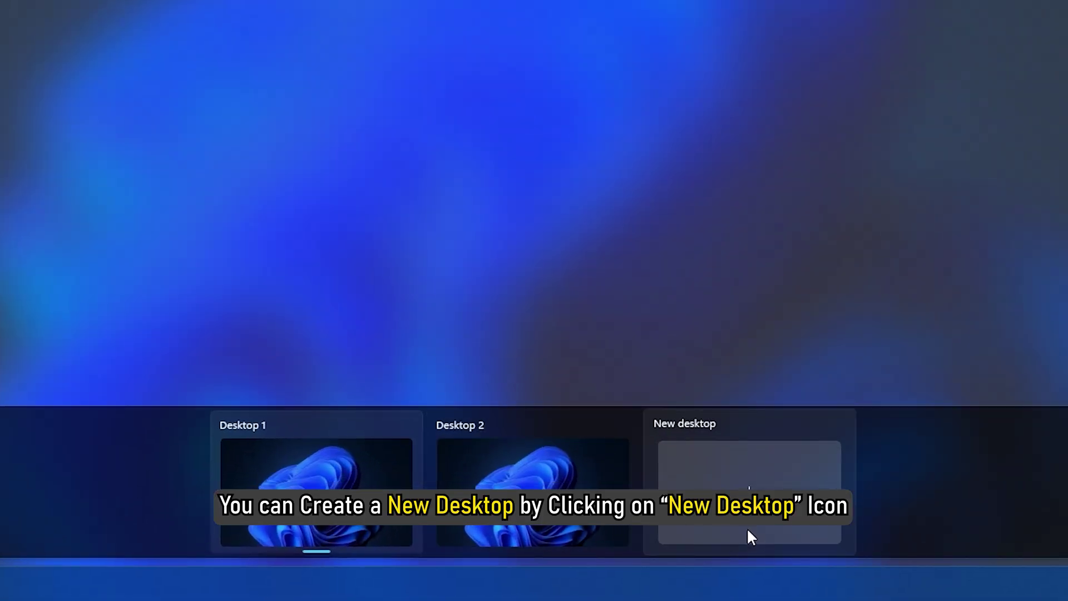
- Create Desktop 3 via the New desktop tile and another desktop with Win+Ctrl+D
click(748, 536)
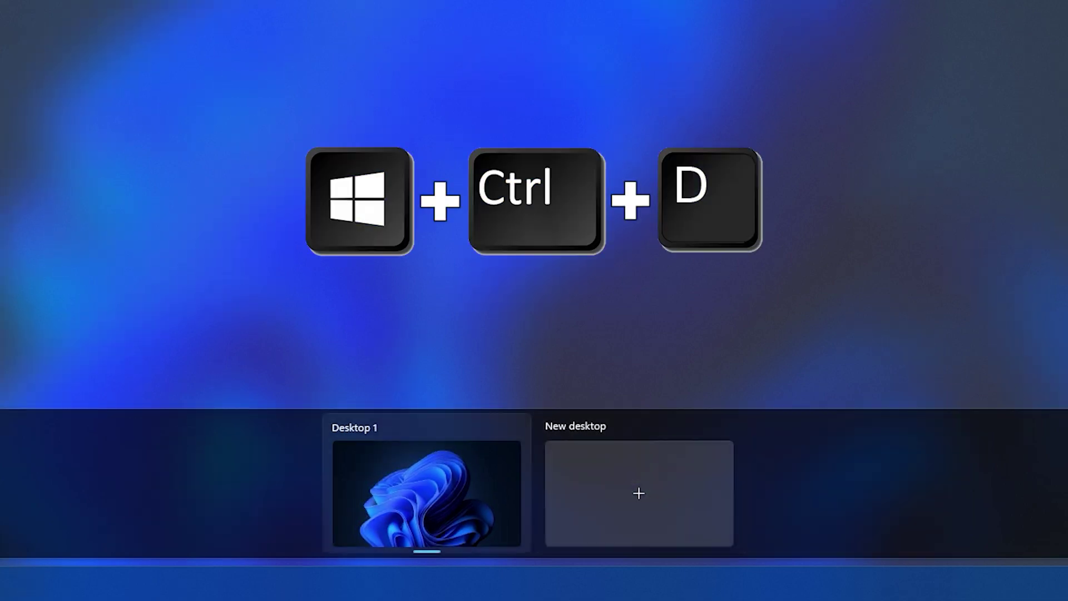
key(super+ctrl+d)
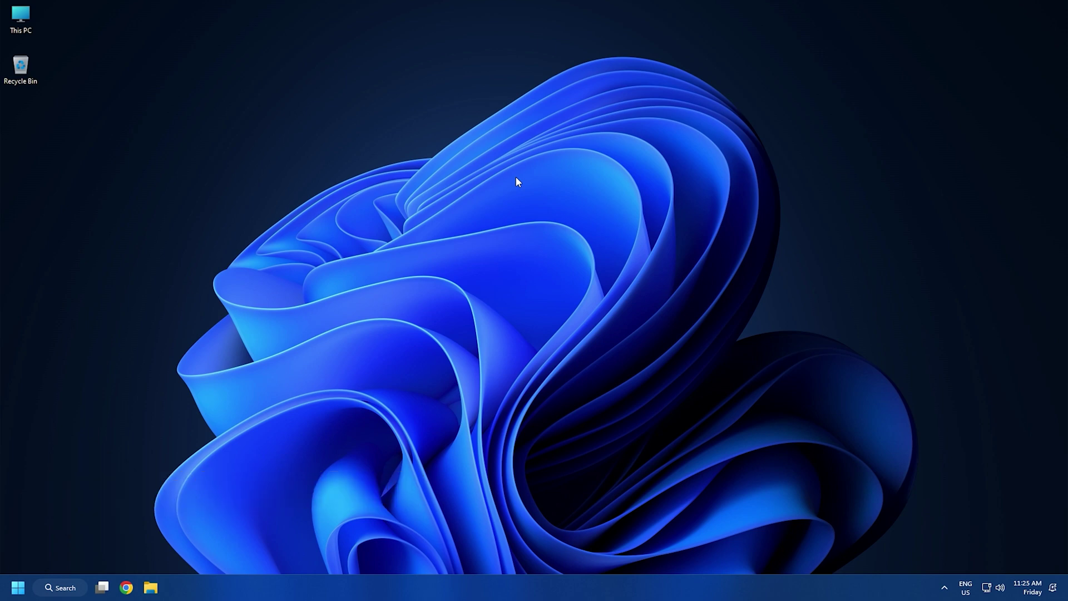
- Bring up the desktop overview with Win+Tab and switch to Desktop 3
key(super+Tab)
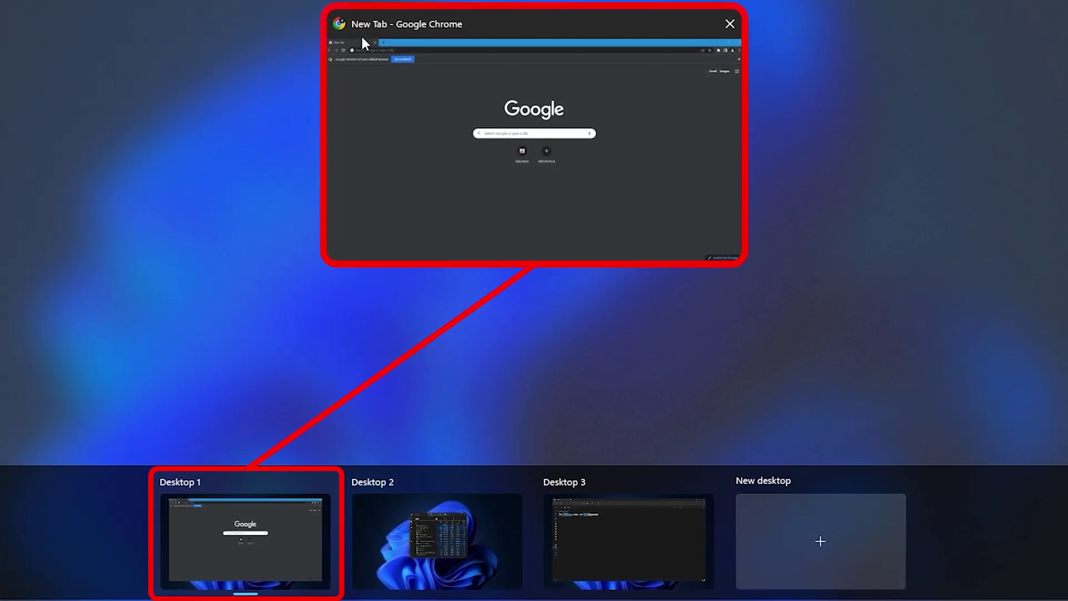
mouse_move(464, 527)
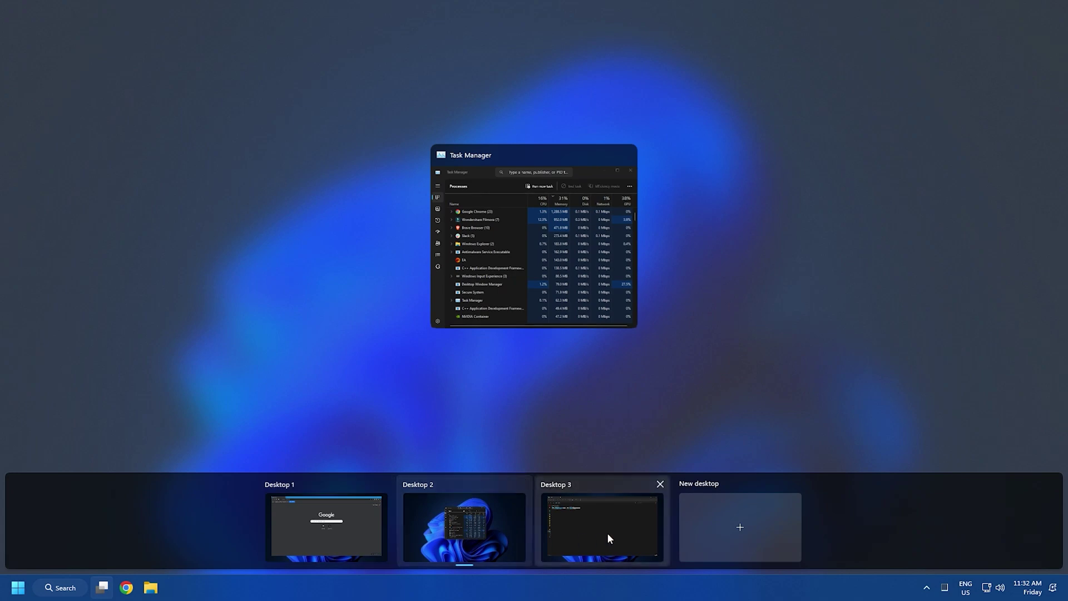
click(608, 539)
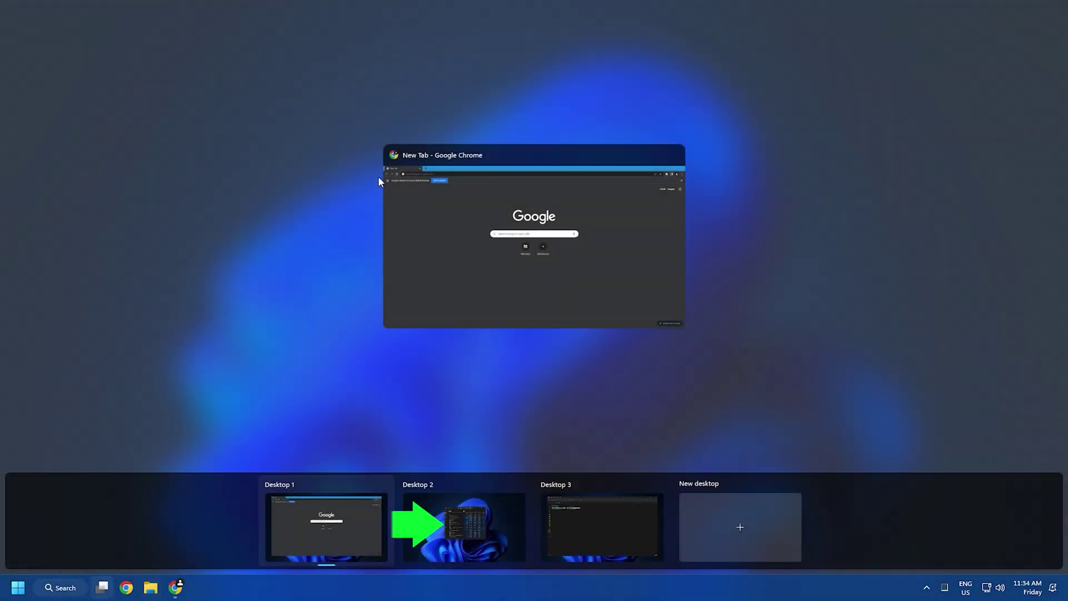
- Drag Chrome onto Desktop 2, then flip between Desktop 1 and 2 with Win+Ctrl+arrows
drag(425, 192, 488, 537)
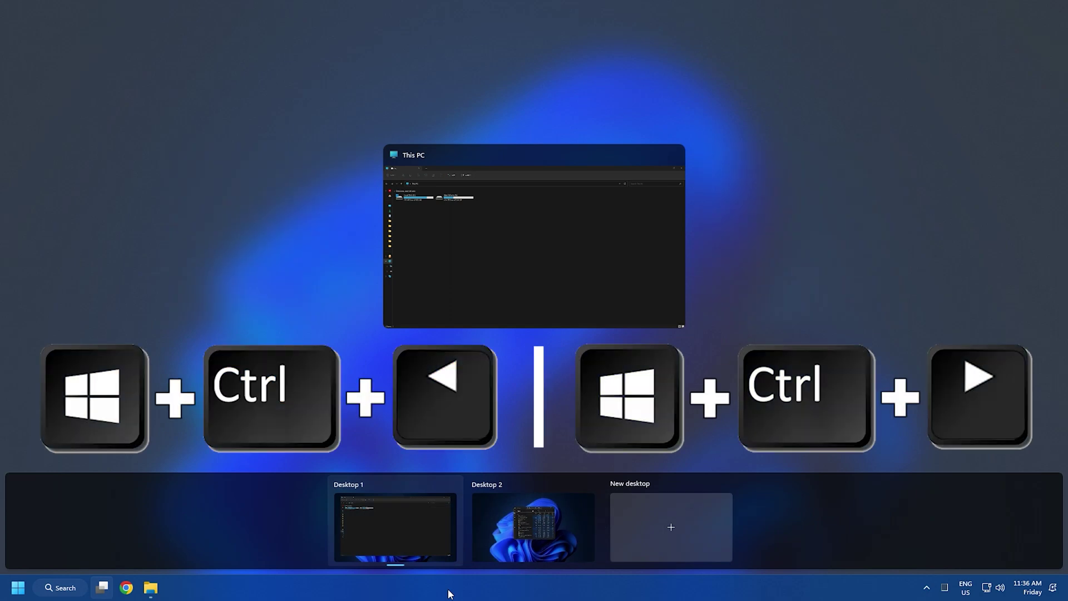
key(super+ctrl+Right)
key(super+ctrl+Left)
key(super+ctrl+Right)
key(super+ctrl+Left)
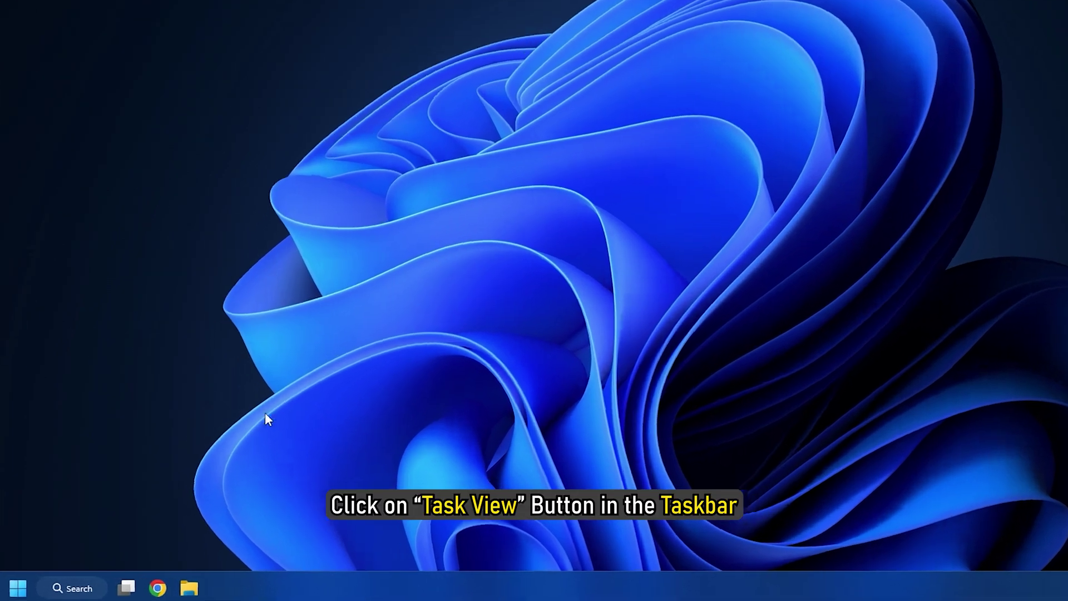
- Close Desktop 3 so its windows merge into Desktop 2, then dismiss the overview
click(103, 588)
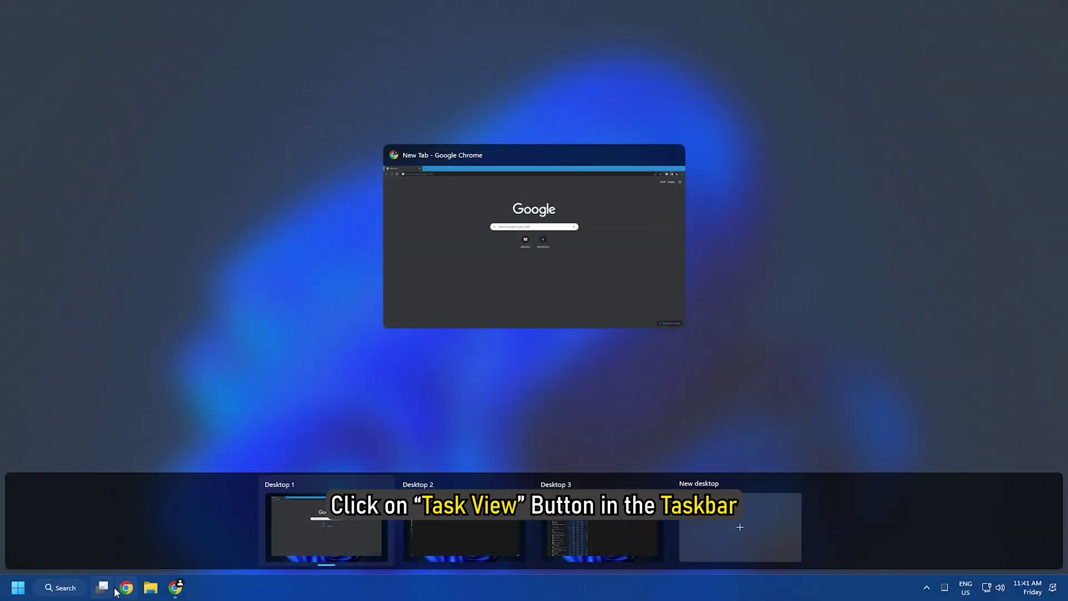
mouse_move(464, 526)
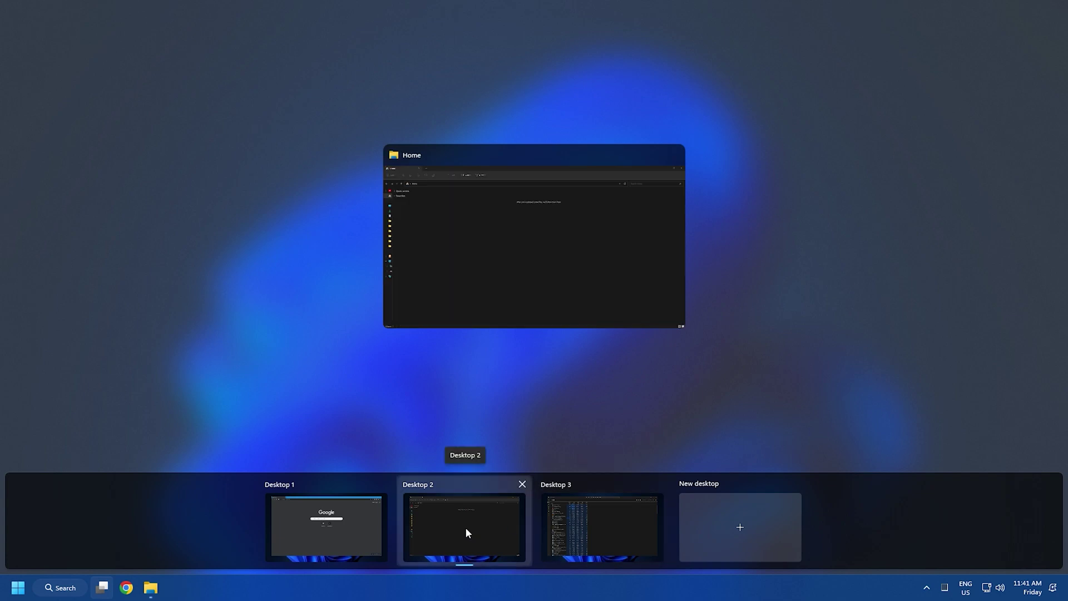
click(660, 484)
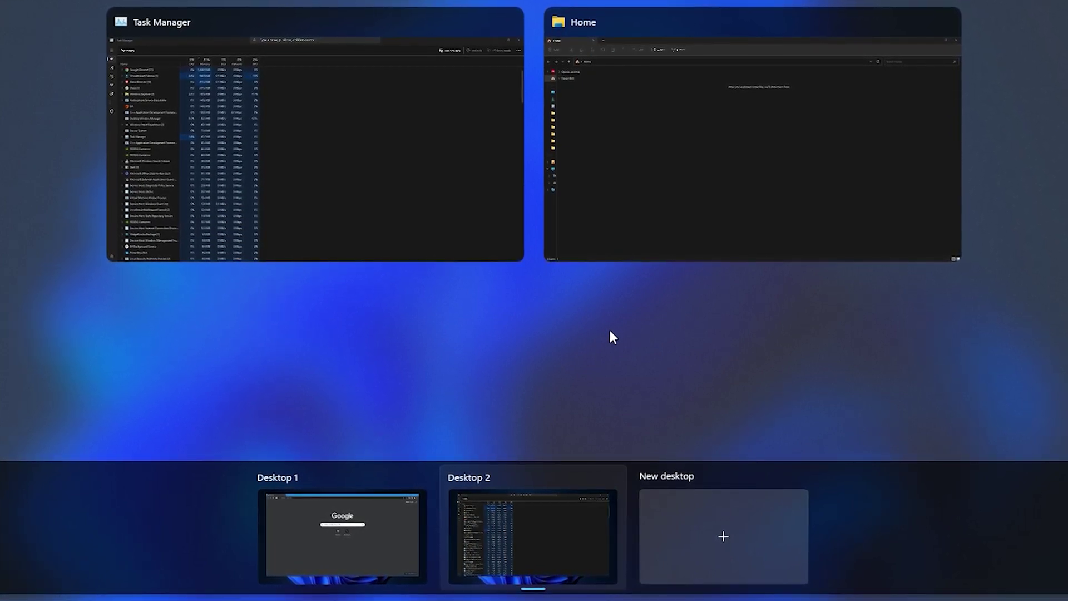
key(ctrl+super+d)
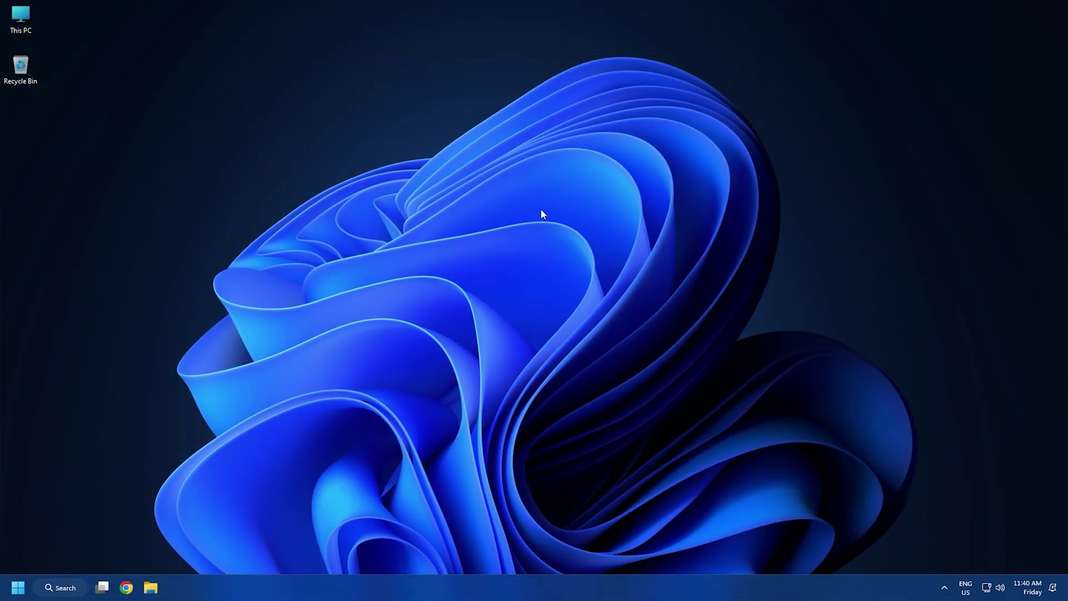